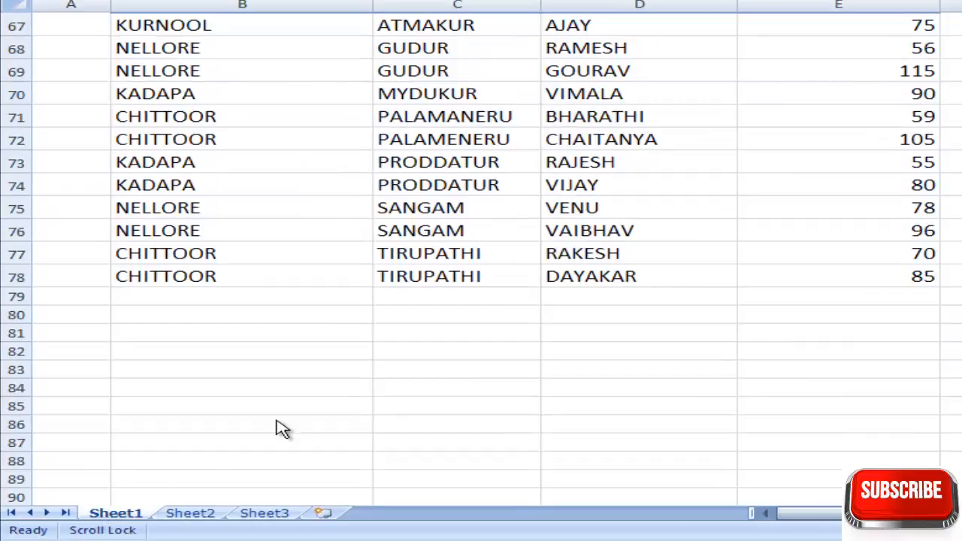
# Enter the value 88 in cell D7 of Sheet2
pyautogui.moveTo(900, 30); pyautogui.dragTo(924, 272)
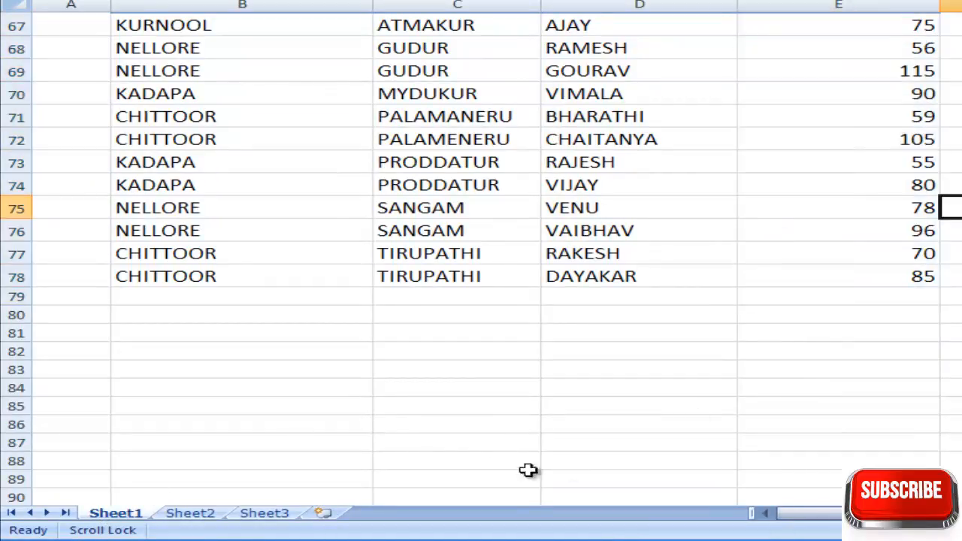
pyautogui.click(197, 513)
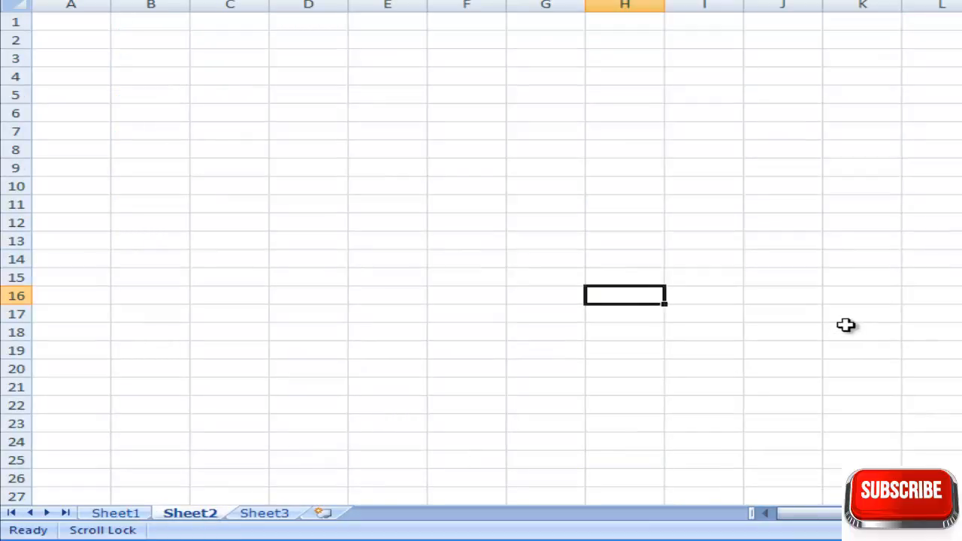
pyautogui.click(311, 133)
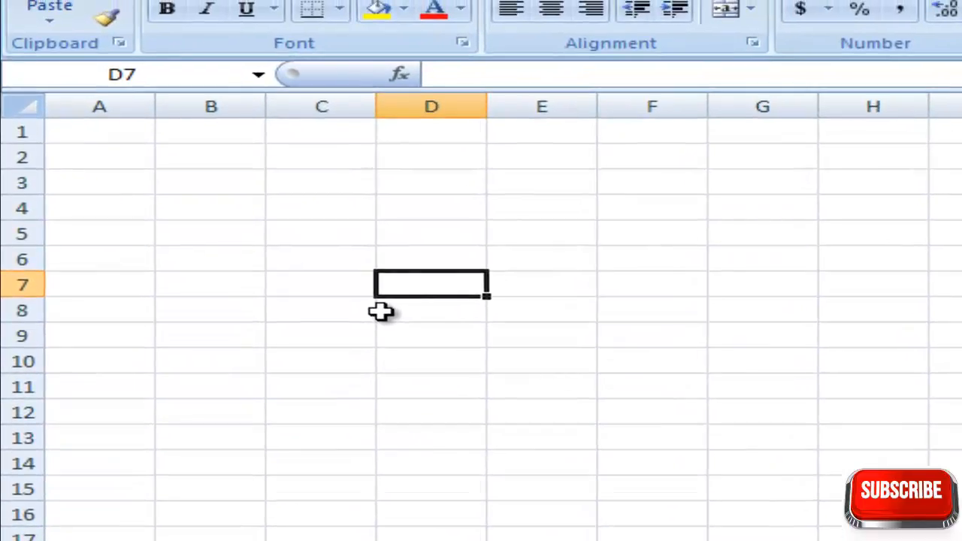
pyautogui.write('88')
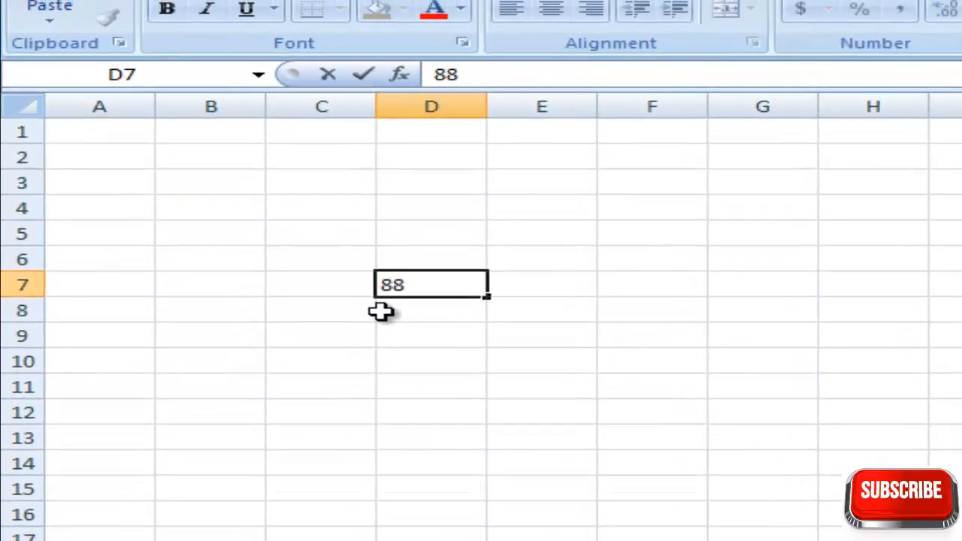
pyautogui.press('Return')
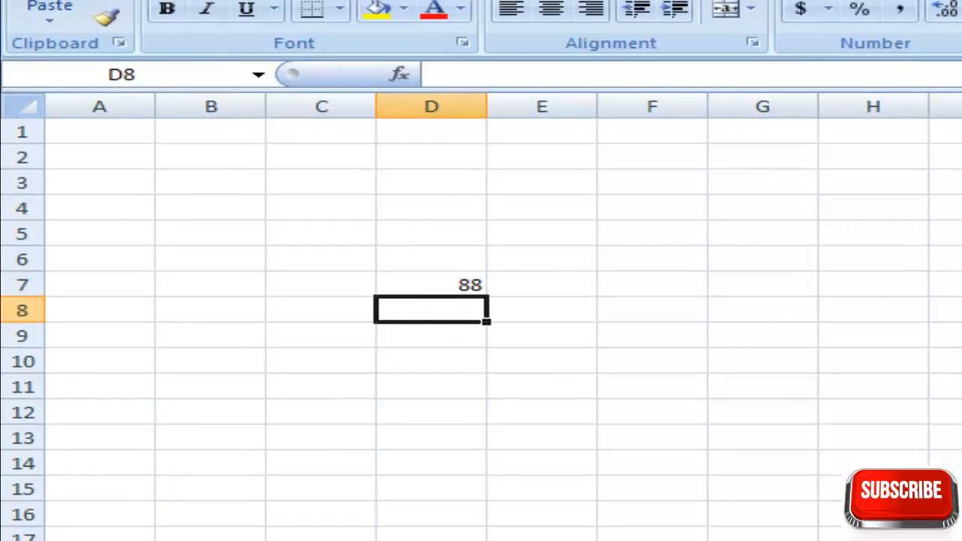
pyautogui.click(446, 287)
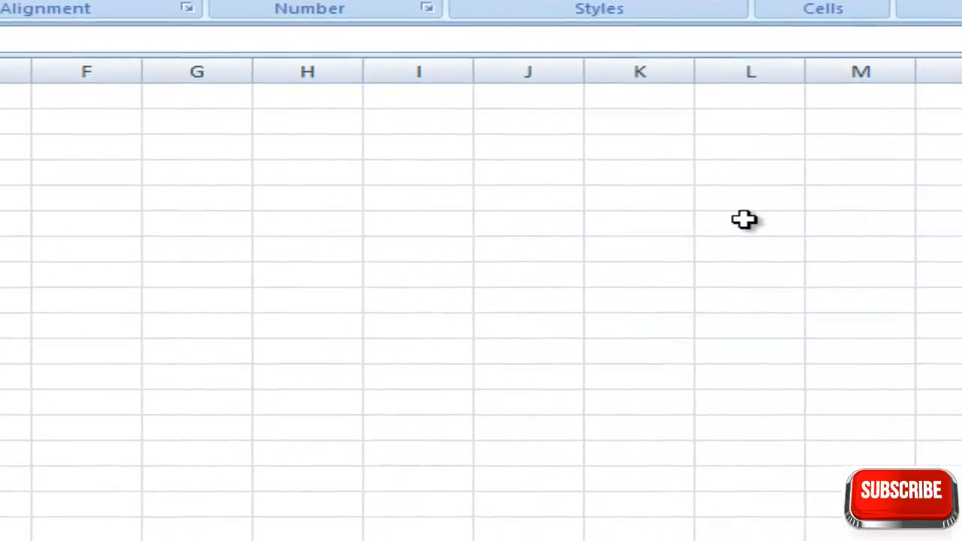
# Link cell L6 to the value in D7 on the same sheet with the formula =D7
pyautogui.click(745, 219)
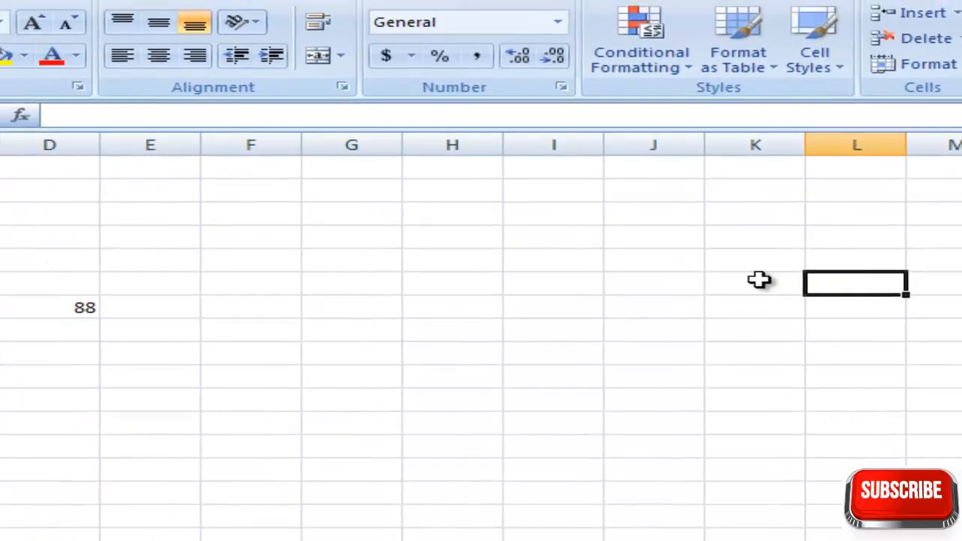
pyautogui.write('=')
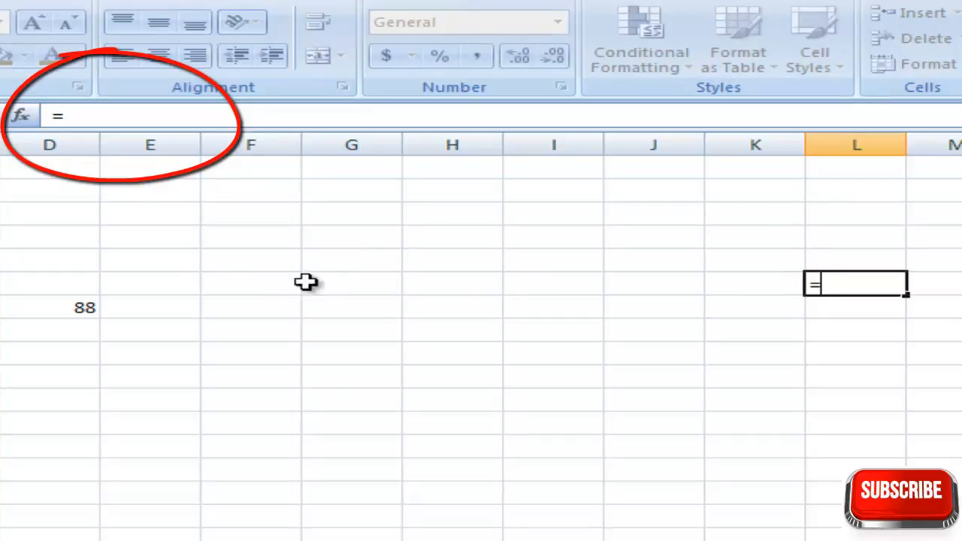
pyautogui.click(66, 308)
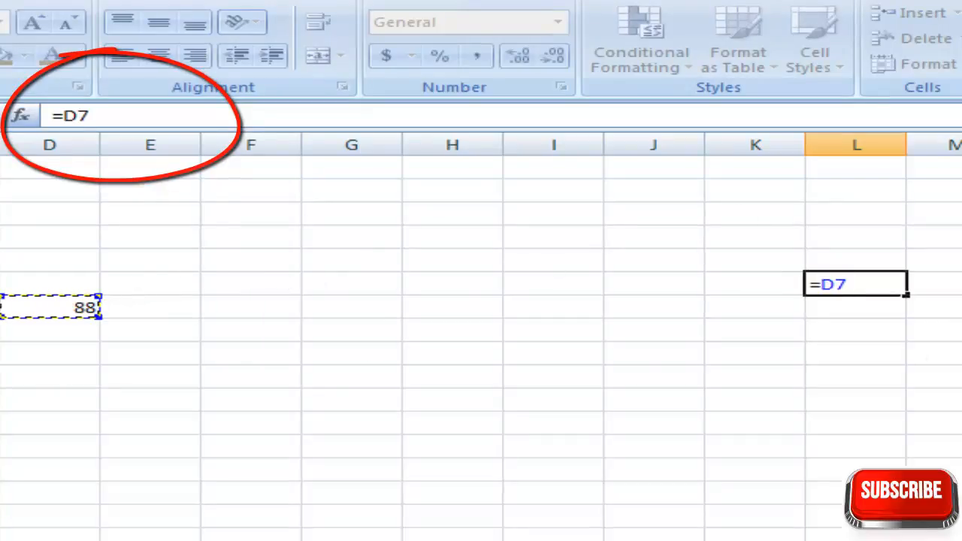
pyautogui.press('Return')
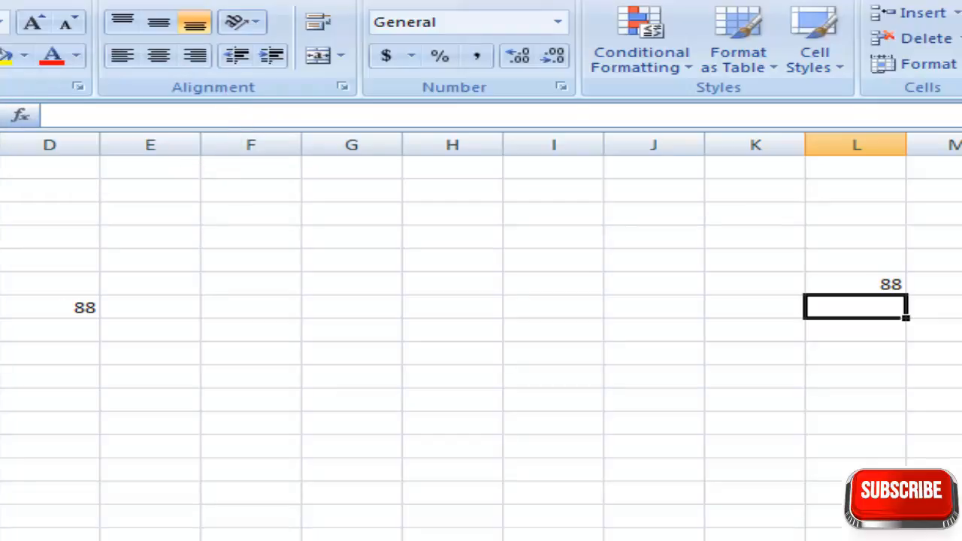
# Link cell H10 on Sheet2 to the first items-sold figure on Sheet1 with the formula =Sheet1!E67, and check the resulting reference
pyautogui.click(433, 383)
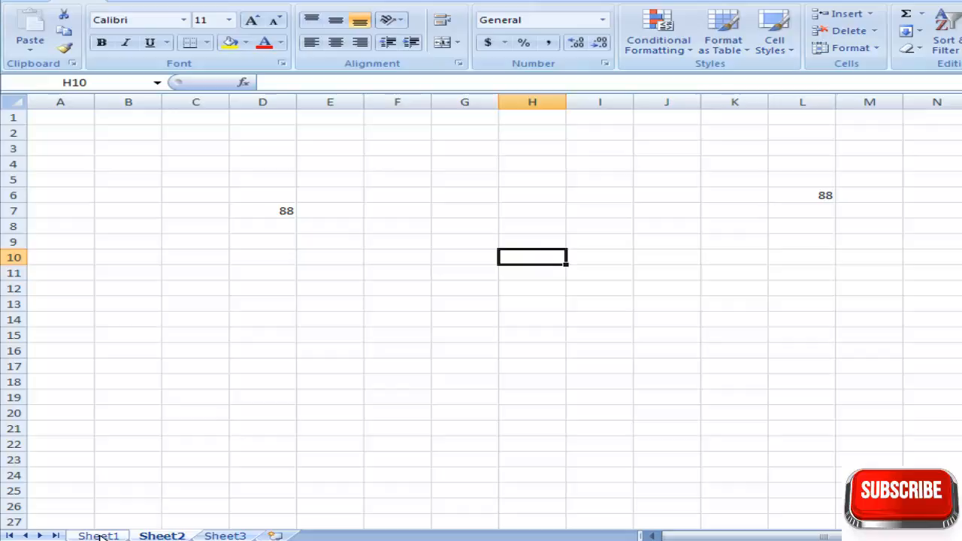
pyautogui.click(98, 535)
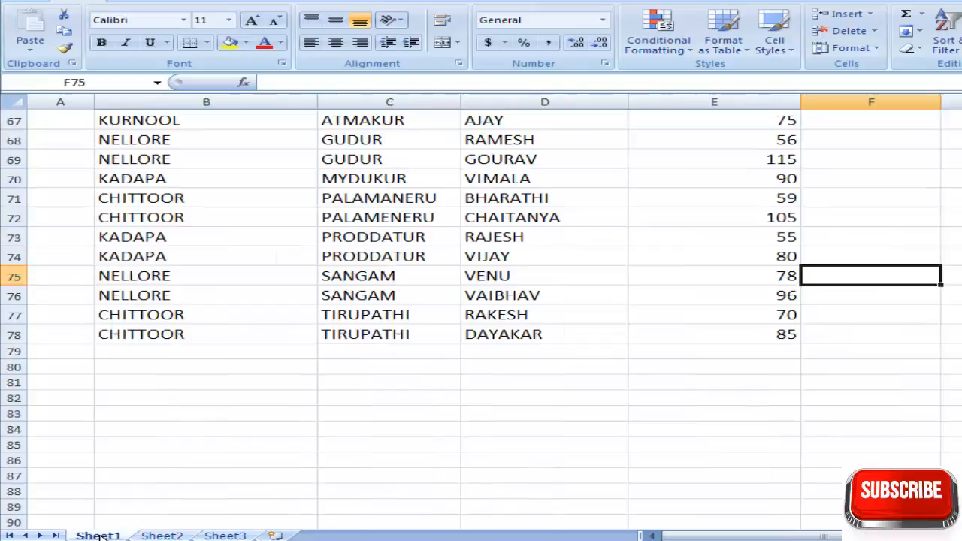
pyautogui.scroll(2, 481, 316)
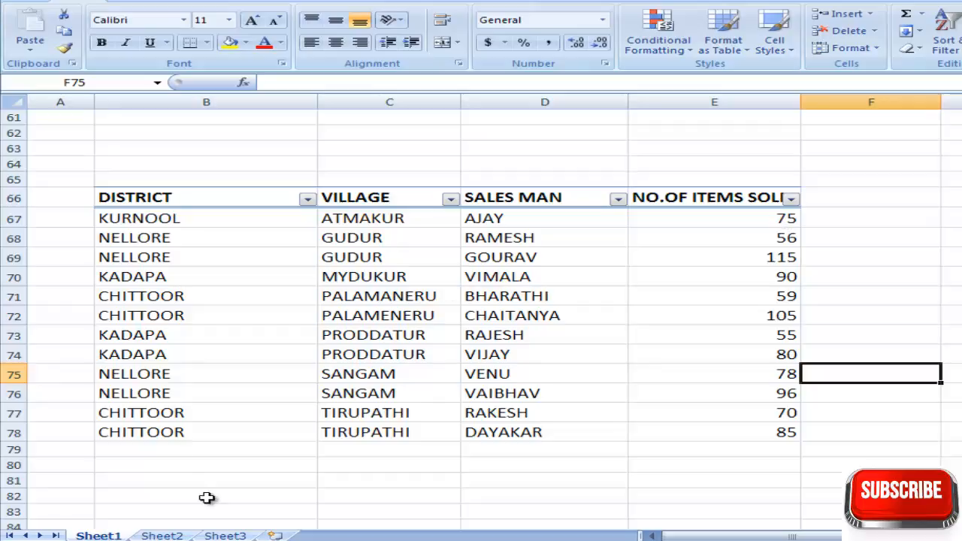
pyautogui.click(158, 537)
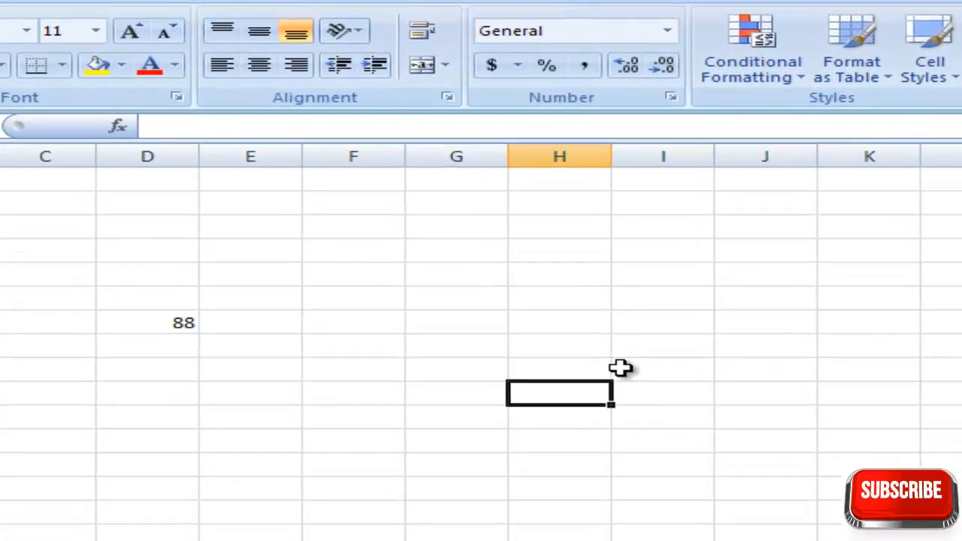
pyautogui.write('=')
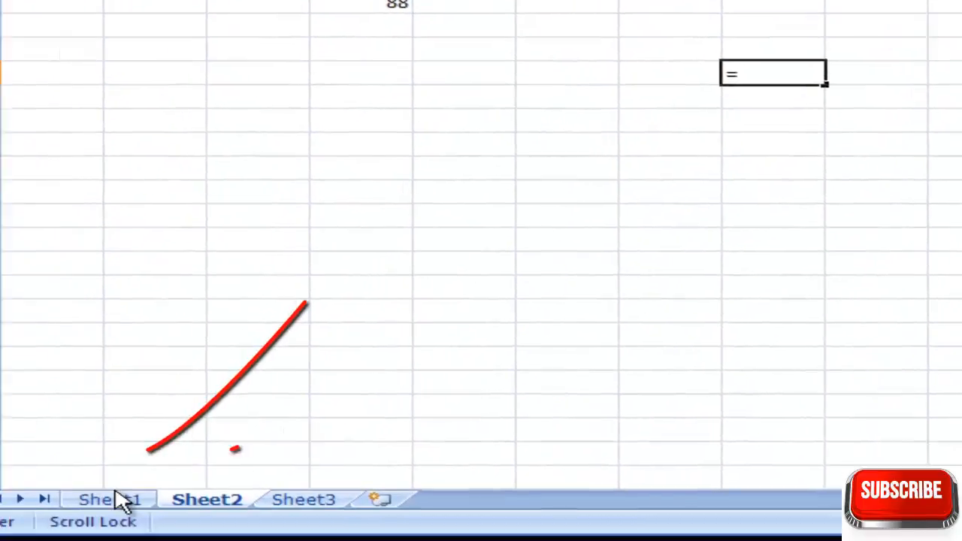
pyautogui.click(118, 498)
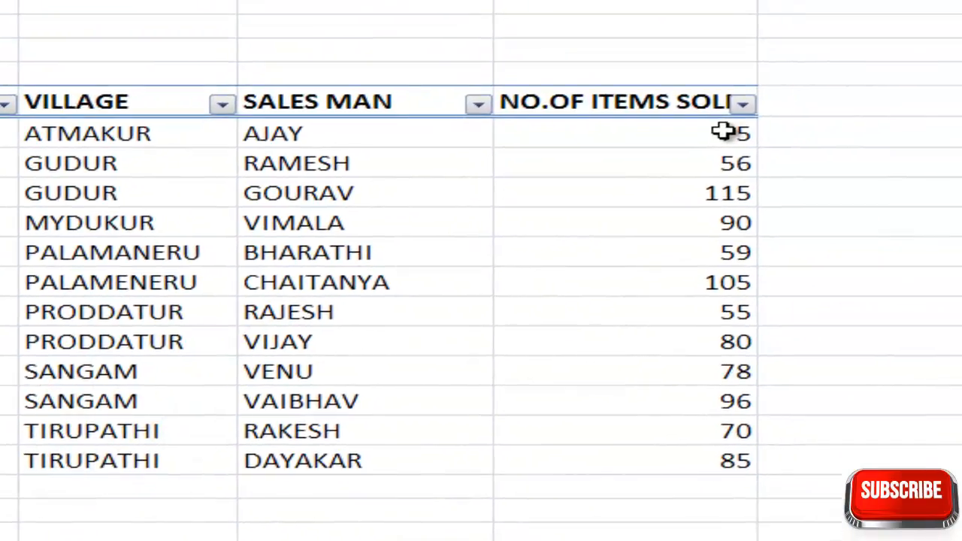
pyautogui.click(723, 132)
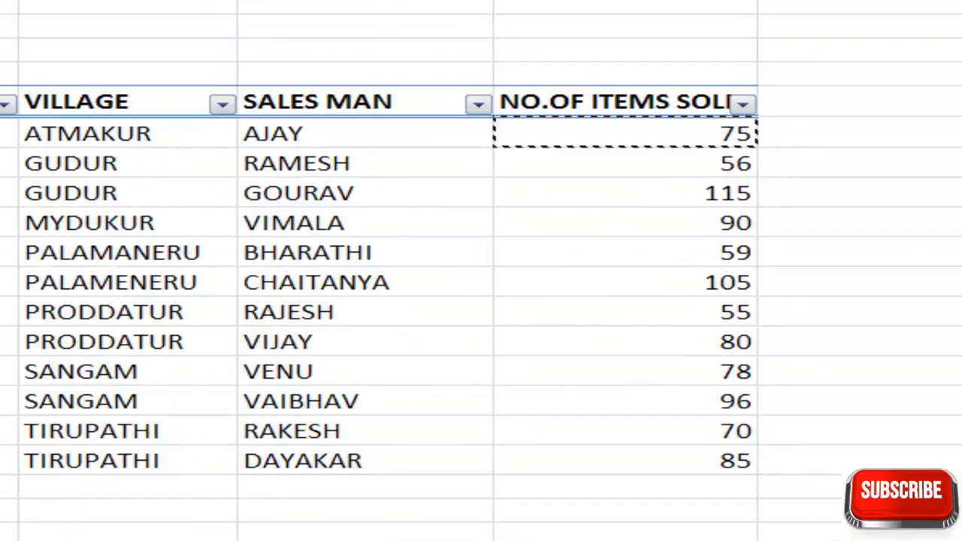
pyautogui.press('Return')
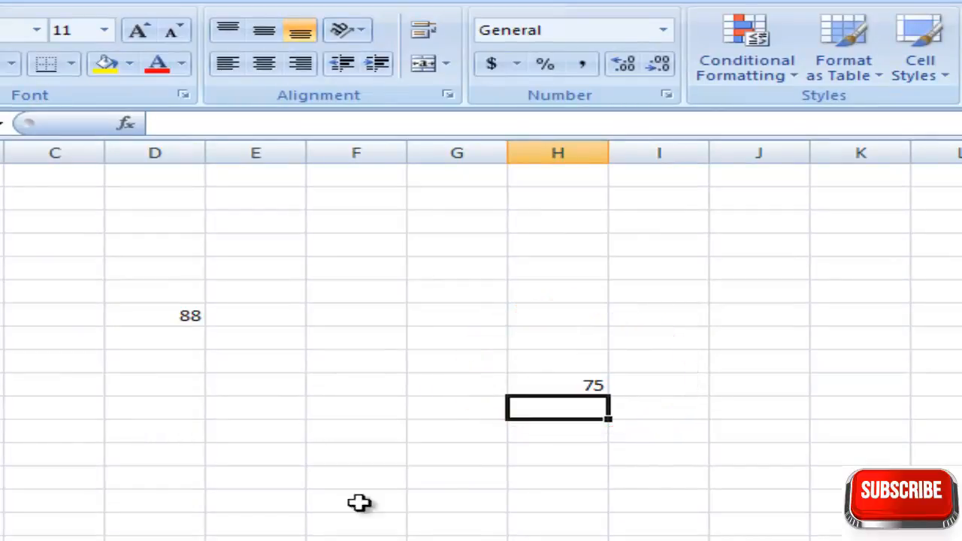
pyautogui.click(564, 385)
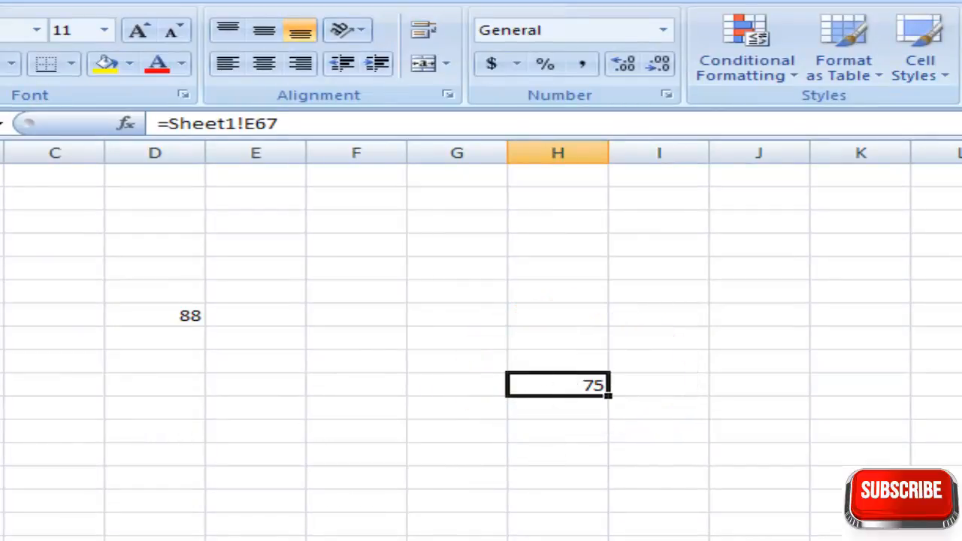
# In cell J11 of Sheet2, total the items-sold column of Sheet1 with SUM over the range E67:E78
pyautogui.click(739, 408)
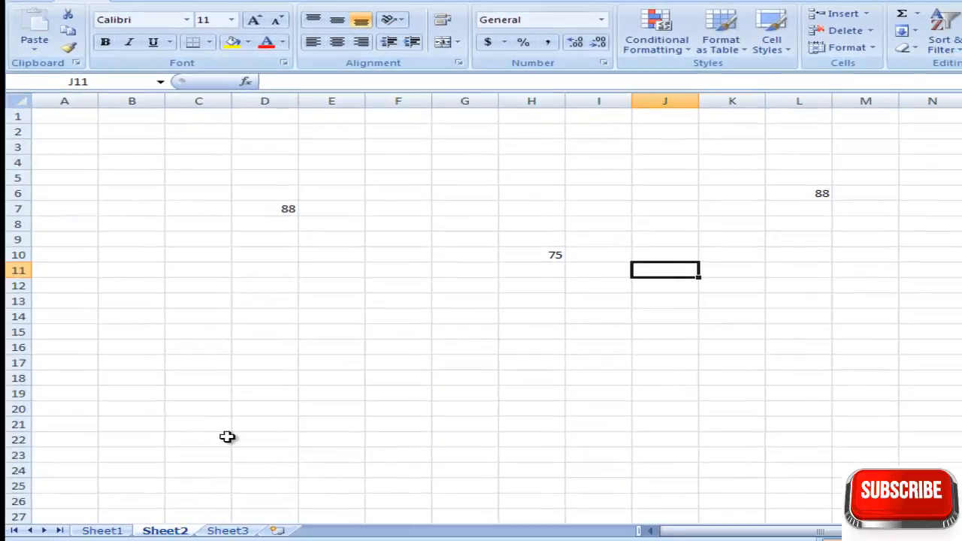
pyautogui.write('=SUM')
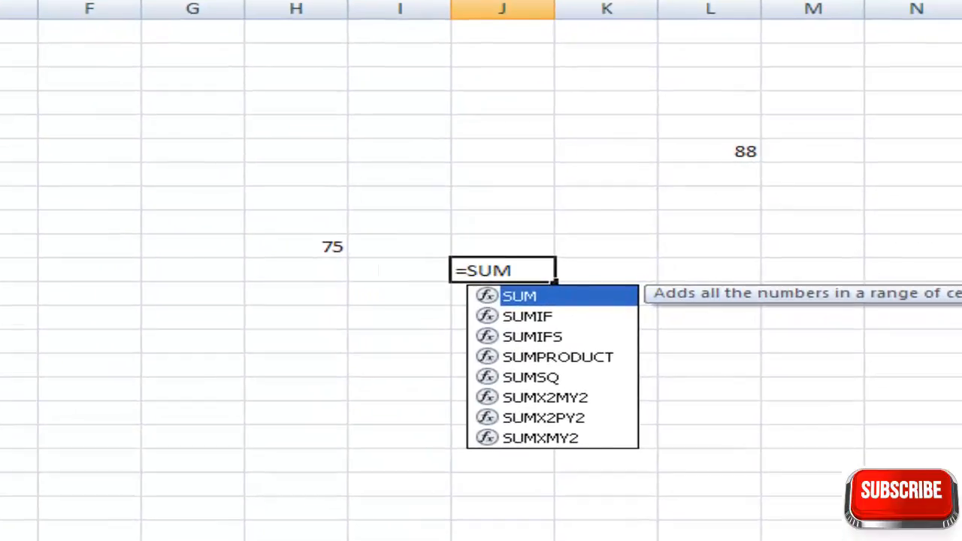
pyautogui.write('(')
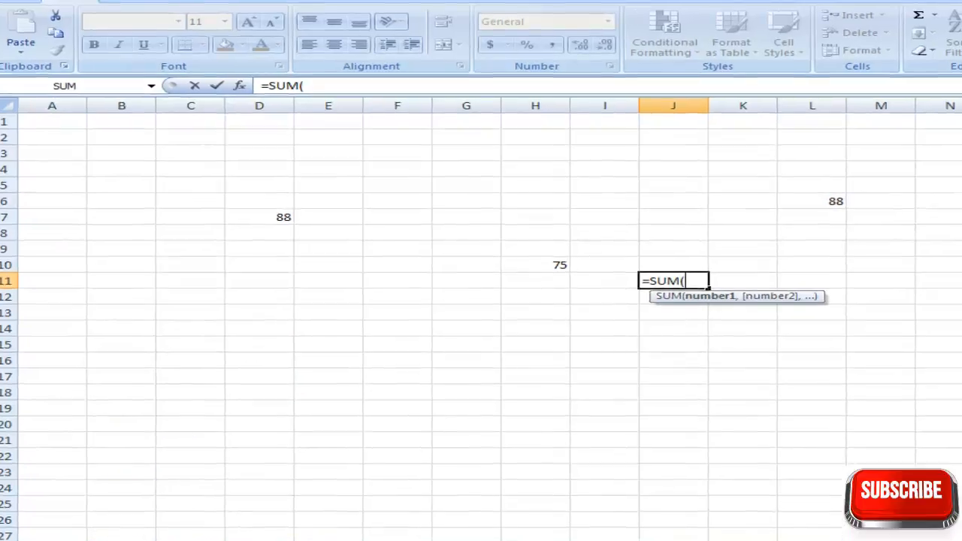
pyautogui.click(105, 530)
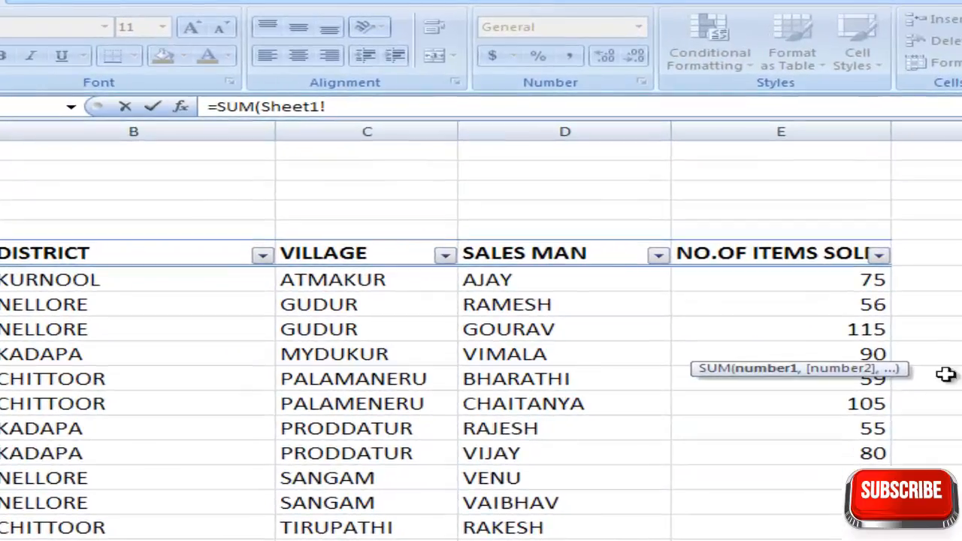
pyautogui.moveTo(843, 279); pyautogui.dragTo(834, 478)
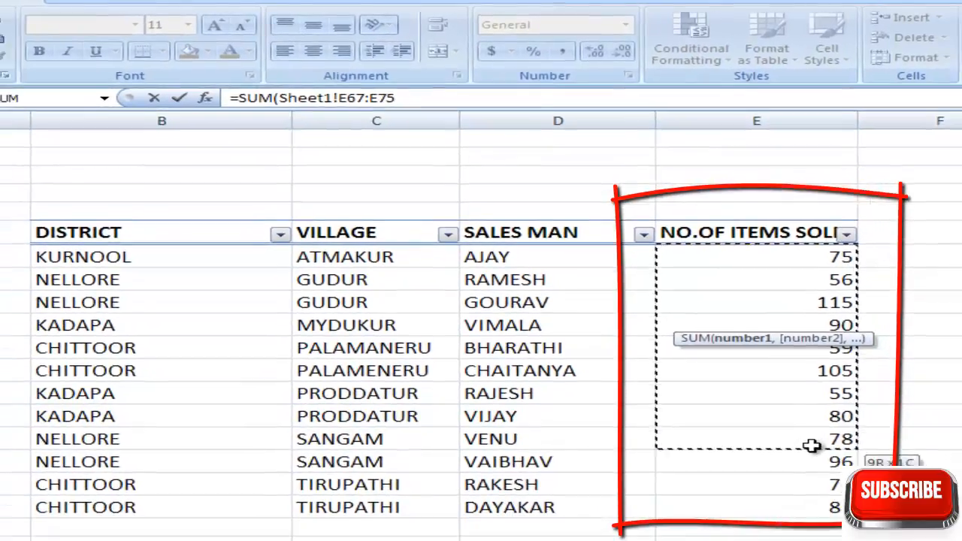
pyautogui.moveTo(812, 446); pyautogui.dragTo(818, 511)
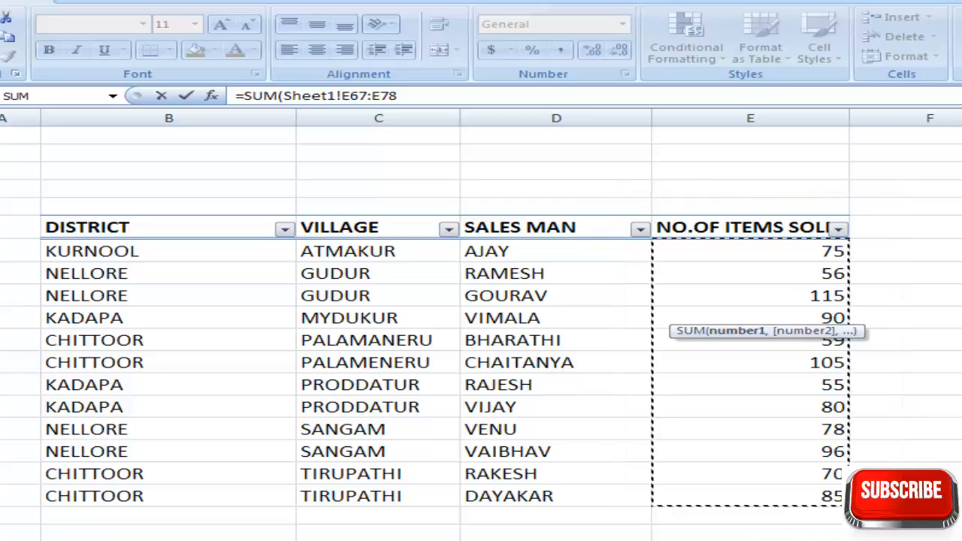
pyautogui.press('Return')
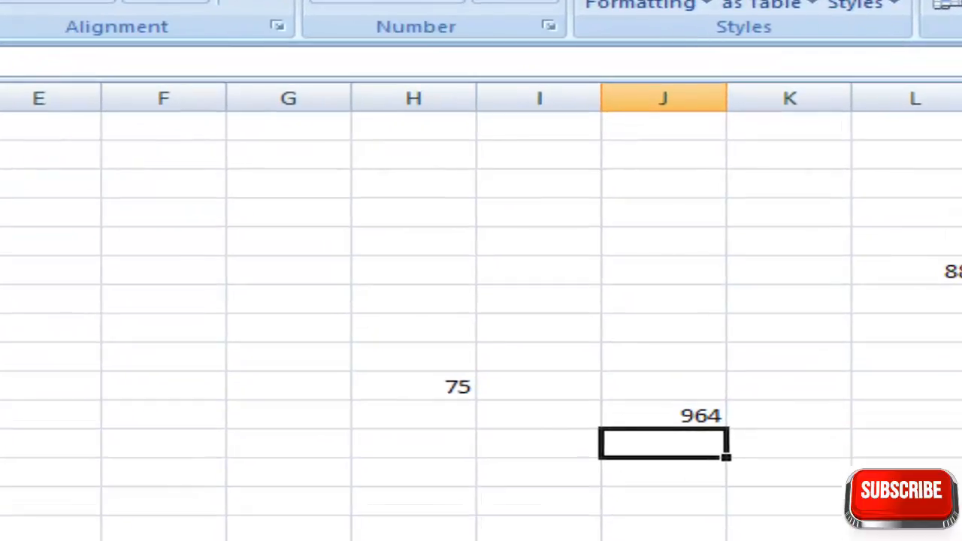
pyautogui.click(663, 419)
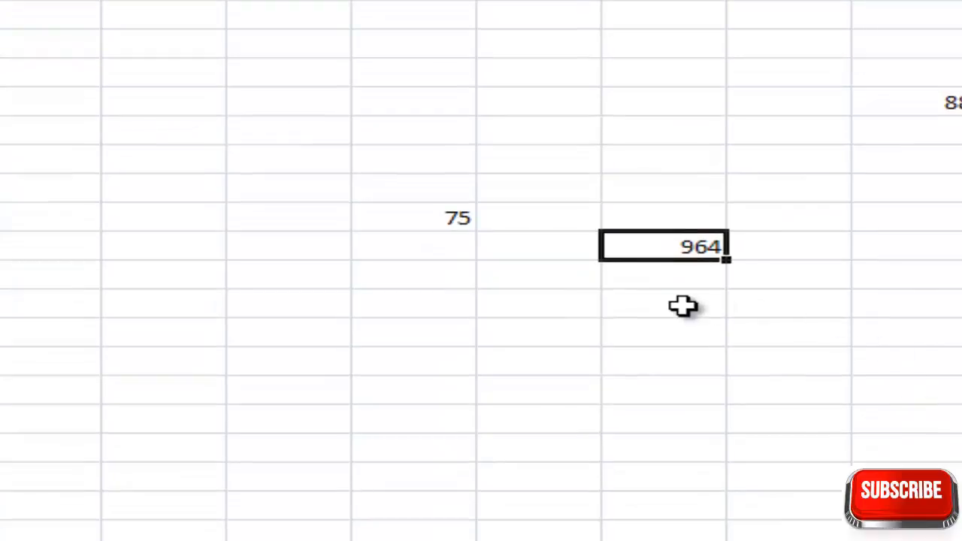
# In cell J13 of Sheet2, calculate the average of Sheet1's items-sold figures in E67:E78 with the AVERAGE function
pyautogui.click(631, 320)
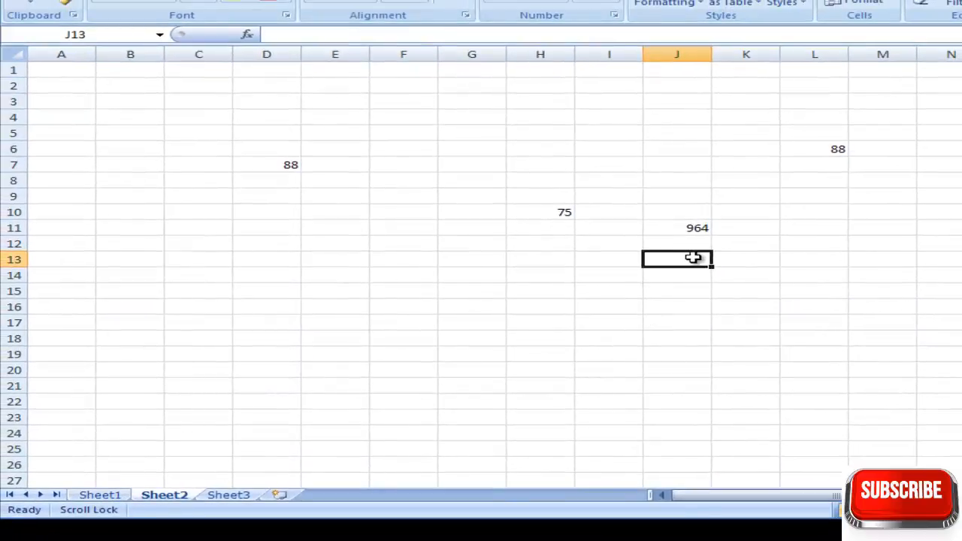
pyautogui.write('=')
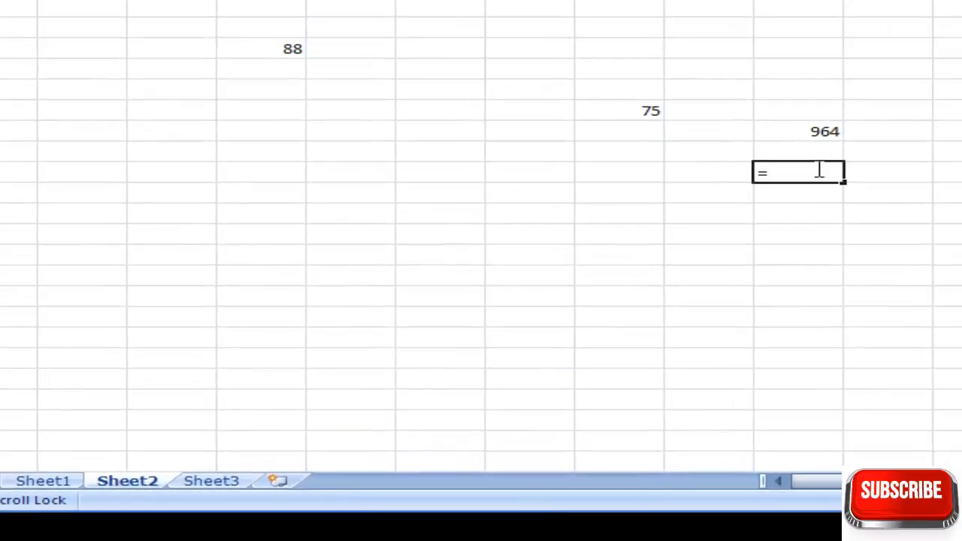
pyautogui.write('AVERAGE')
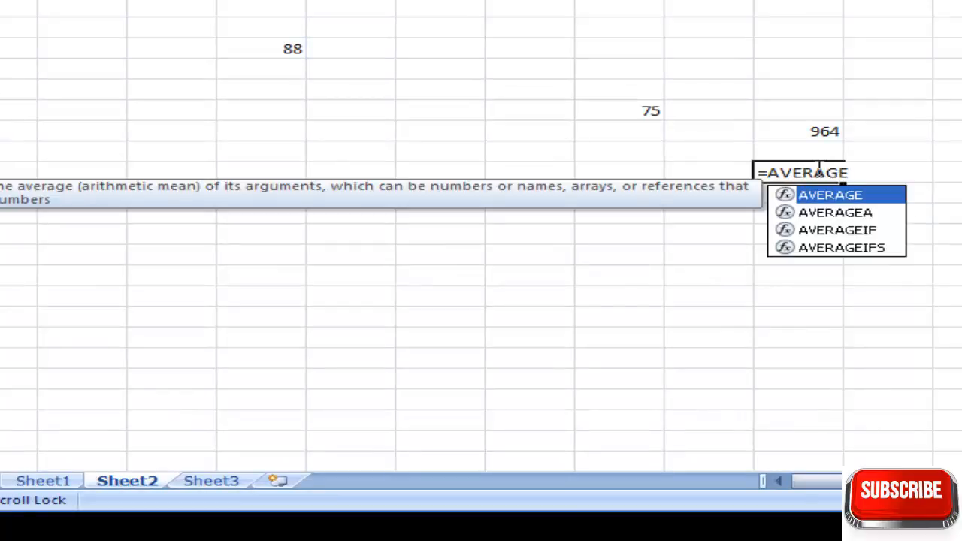
pyautogui.write('(')
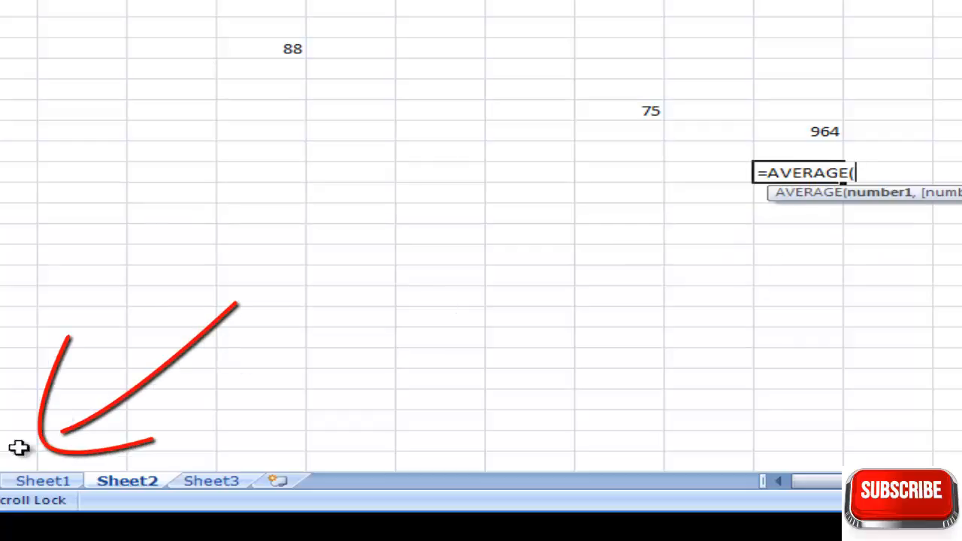
pyautogui.click(20, 489)
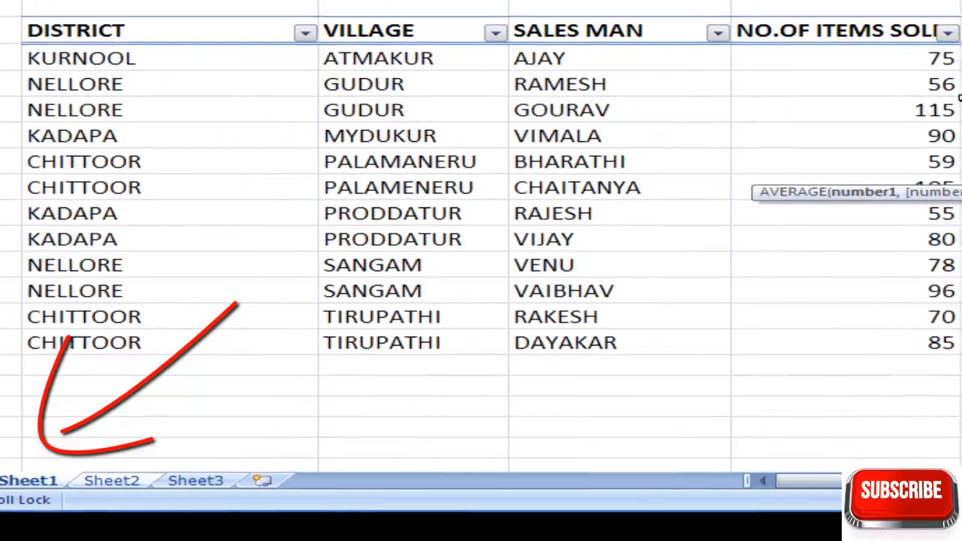
pyautogui.click(932, 57)
pyautogui.moveTo(774, 54); pyautogui.dragTo(771, 341)
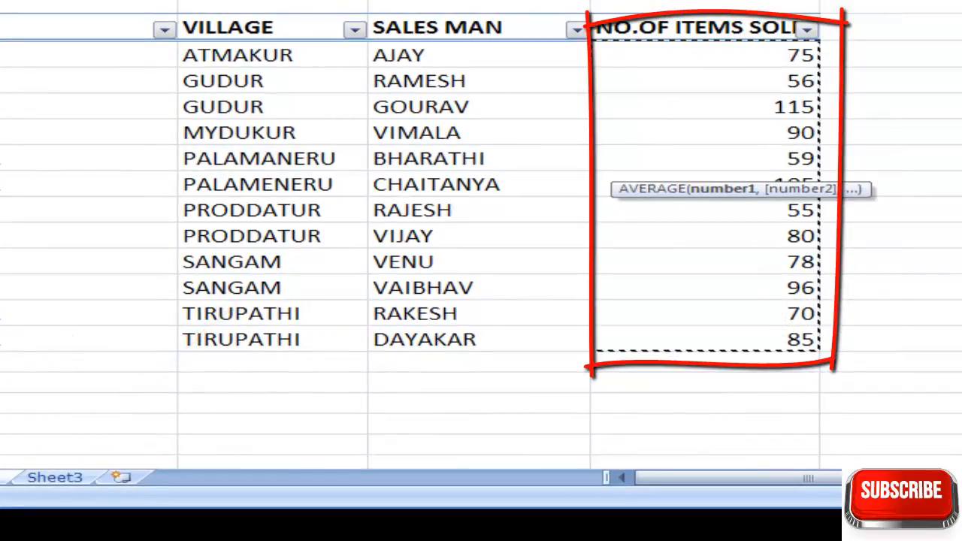
pyautogui.press('Return')
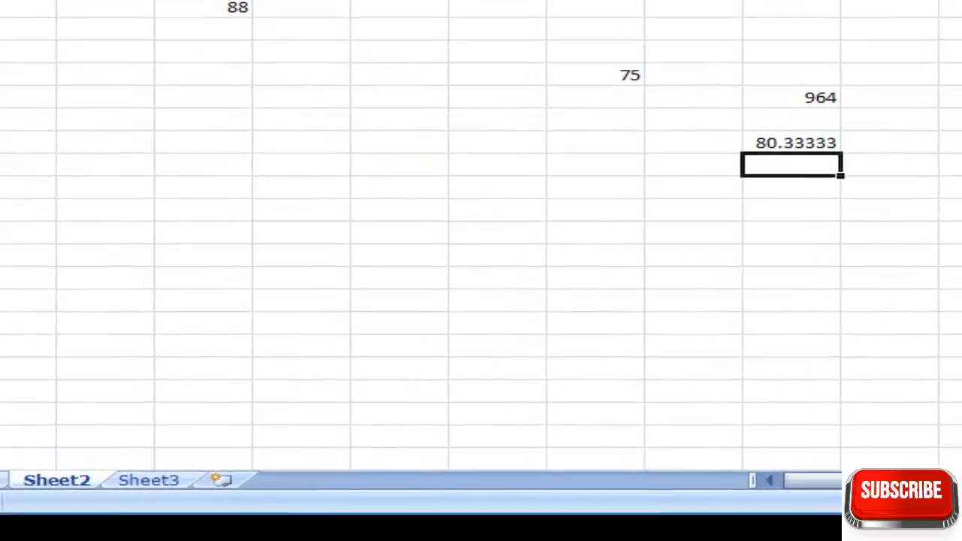
pyautogui.click(823, 143)
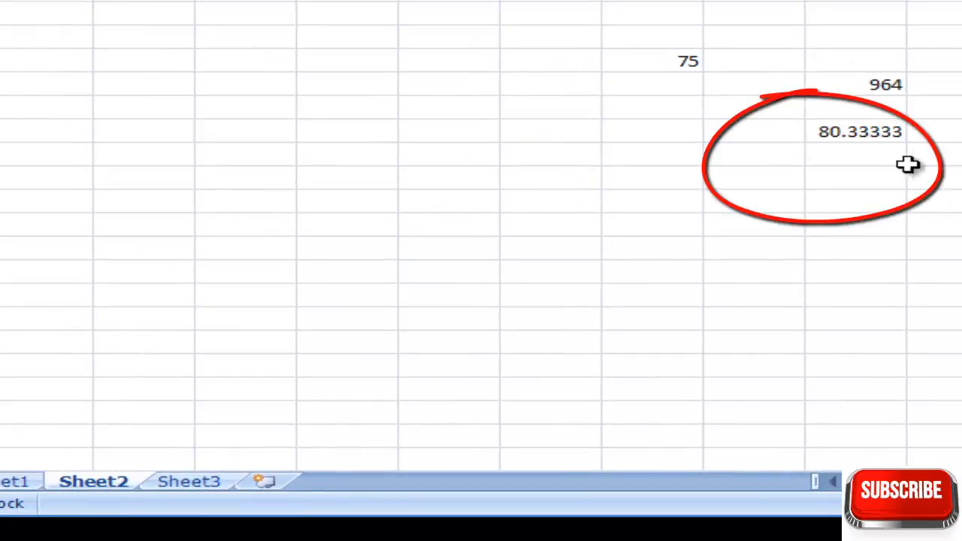
pyautogui.click(876, 132)
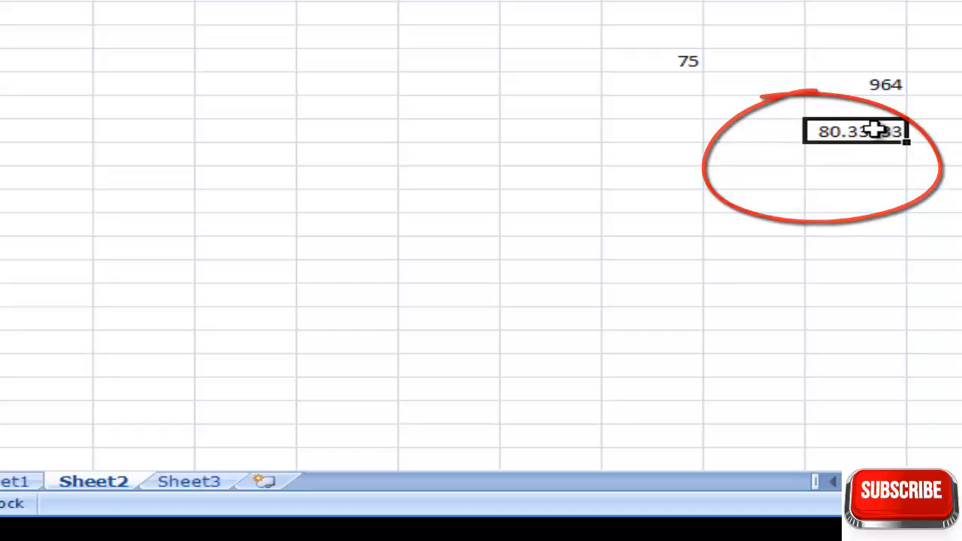